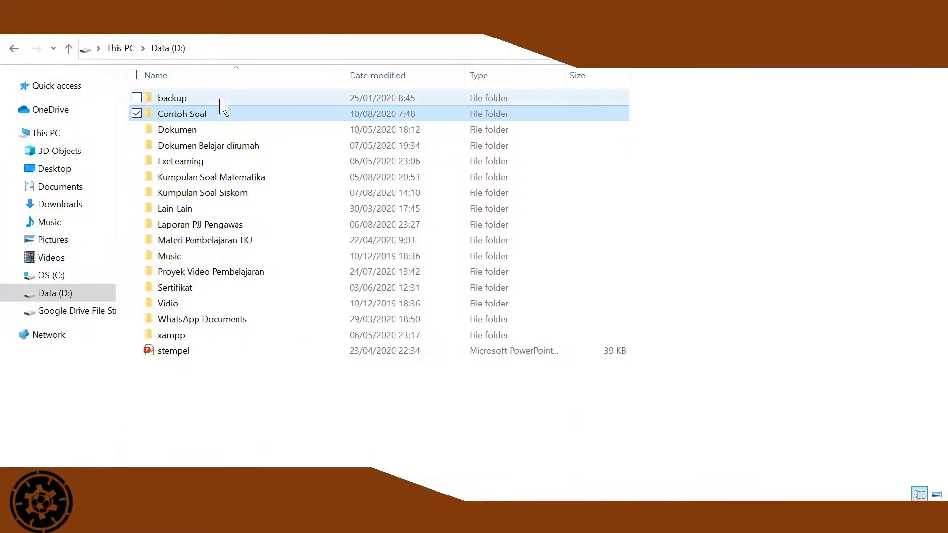
Open the Ulangan Harian 1 question bank from the Contoh Soal folder and start exporting it to Blackboard 6.0-7.0
{"action": "double_click", "coordinate": [200, 119]}
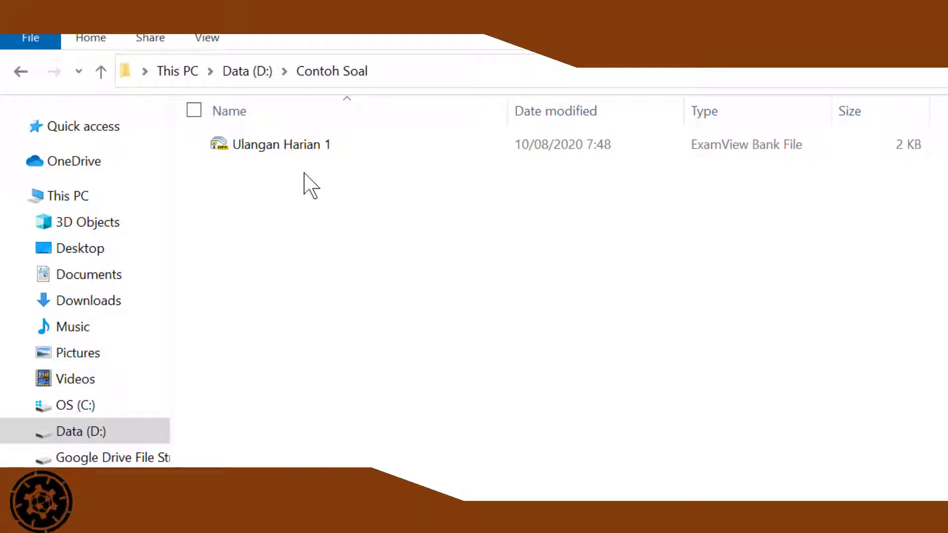
{"action": "double_click", "coordinate": [284, 154]}
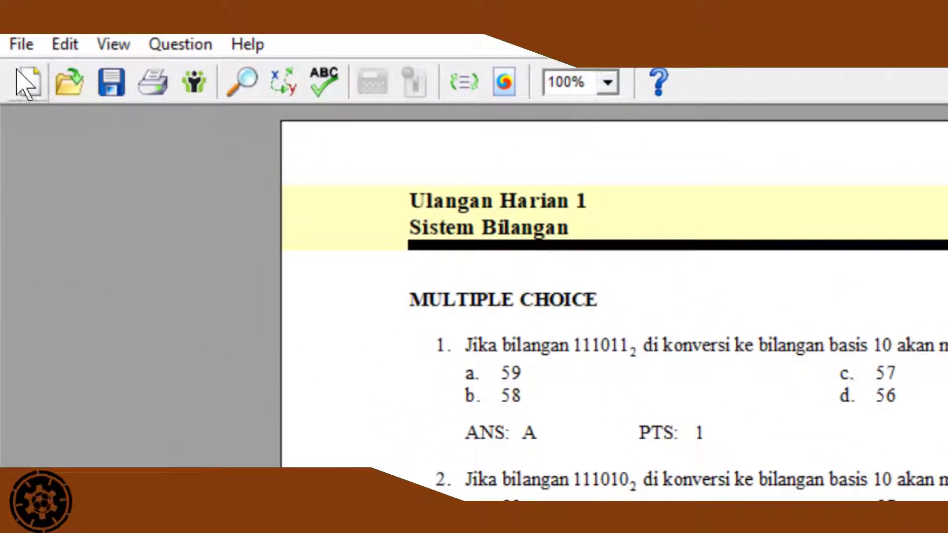
{"action": "left_click", "coordinate": [14, 45]}
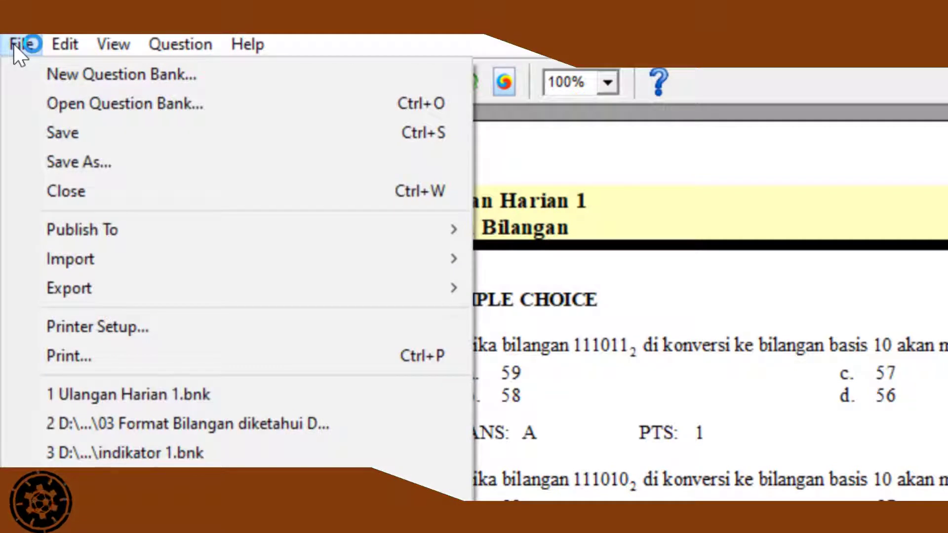
{"action": "mouse_move", "coordinate": [46, 303]}
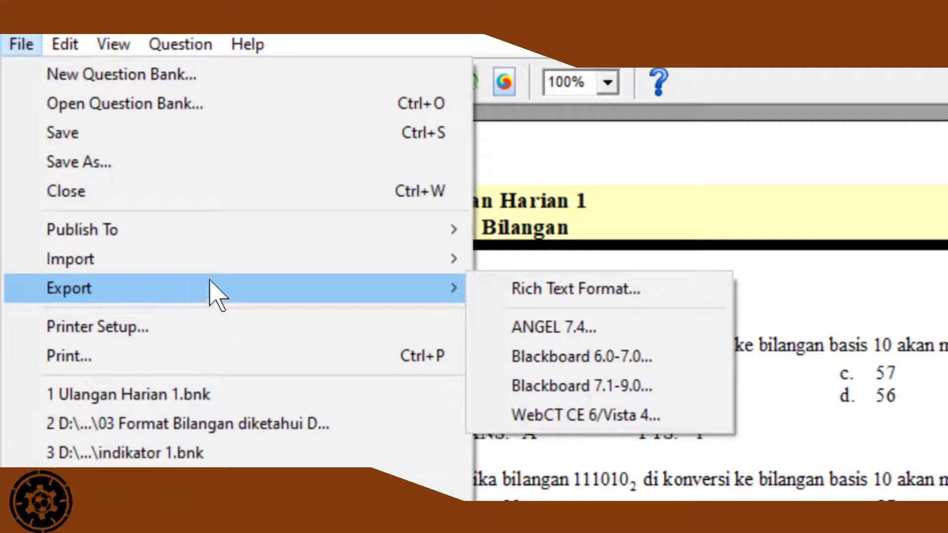
{"action": "mouse_move", "coordinate": [460, 304]}
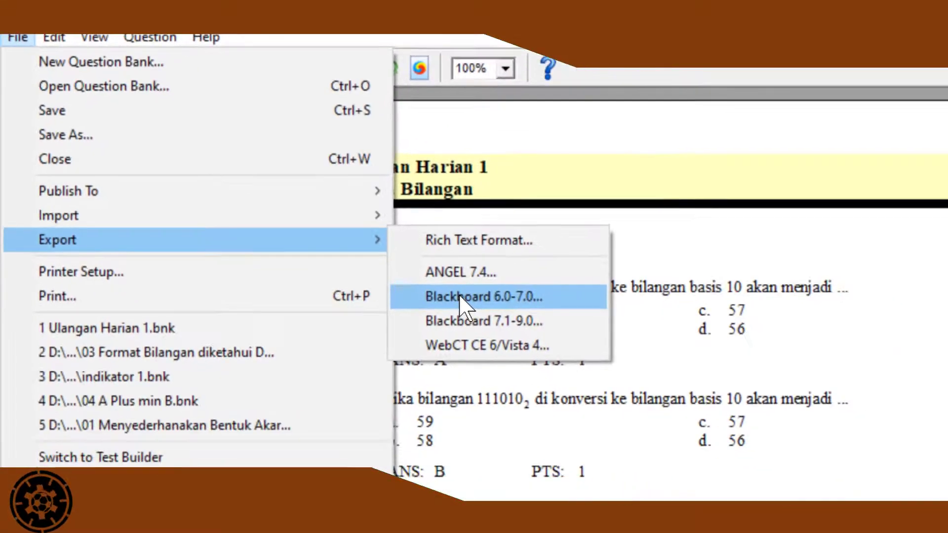
{"action": "left_click", "coordinate": [553, 355]}
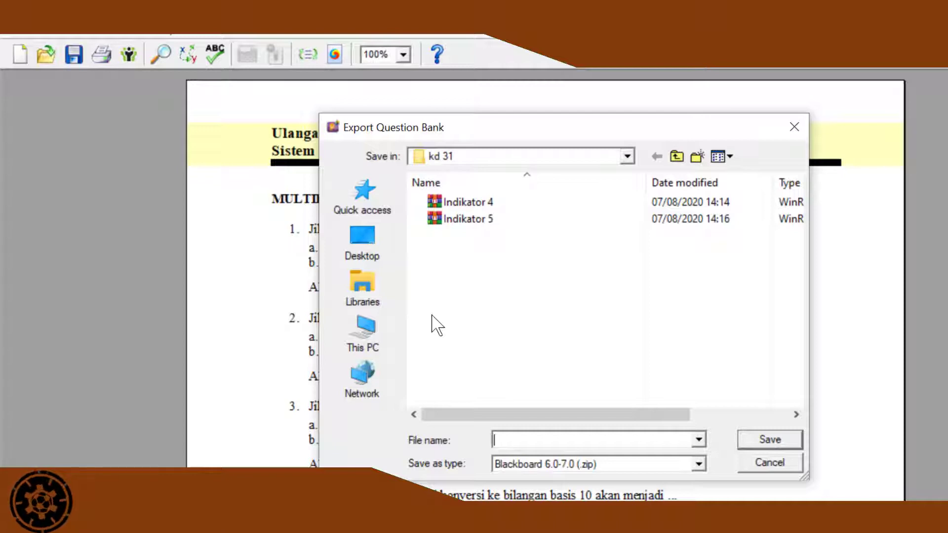
Save the export in the Contoh Soal folder on Data (D:) as "Soal Ulangan Harian 1", copying that file name before saving
{"action": "left_click", "coordinate": [366, 340]}
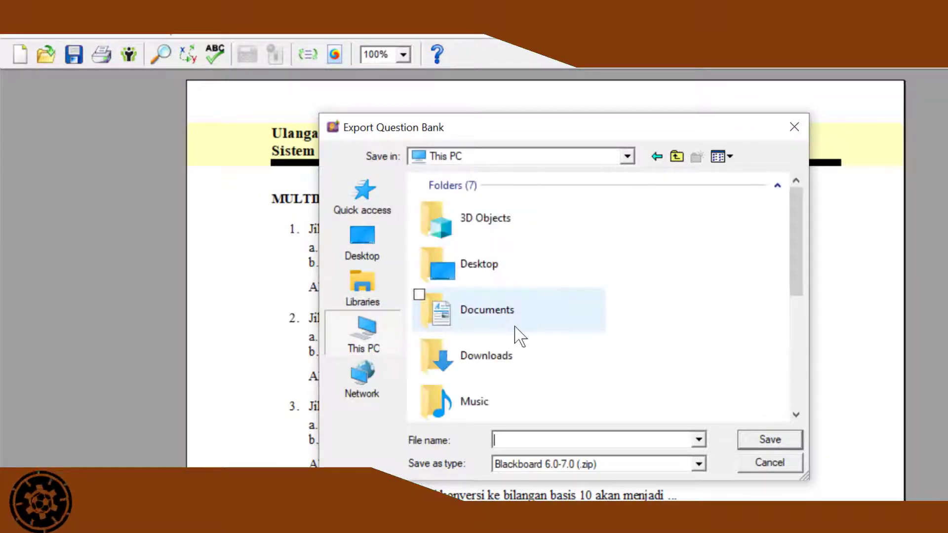
{"action": "scroll", "coordinate": [502, 353], "scroll_direction": "down", "scroll_amount": 5}
{"action": "double_click", "coordinate": [479, 349]}
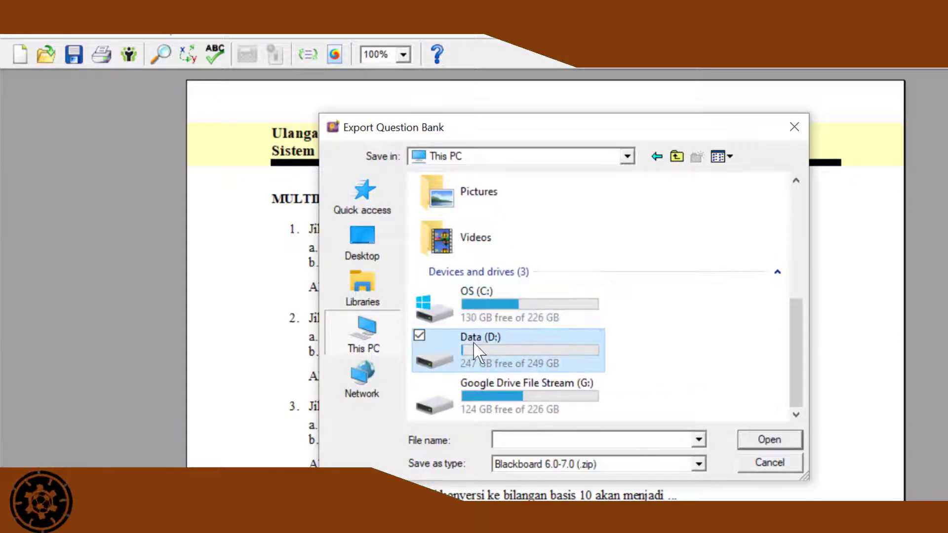
{"action": "double_click", "coordinate": [475, 220]}
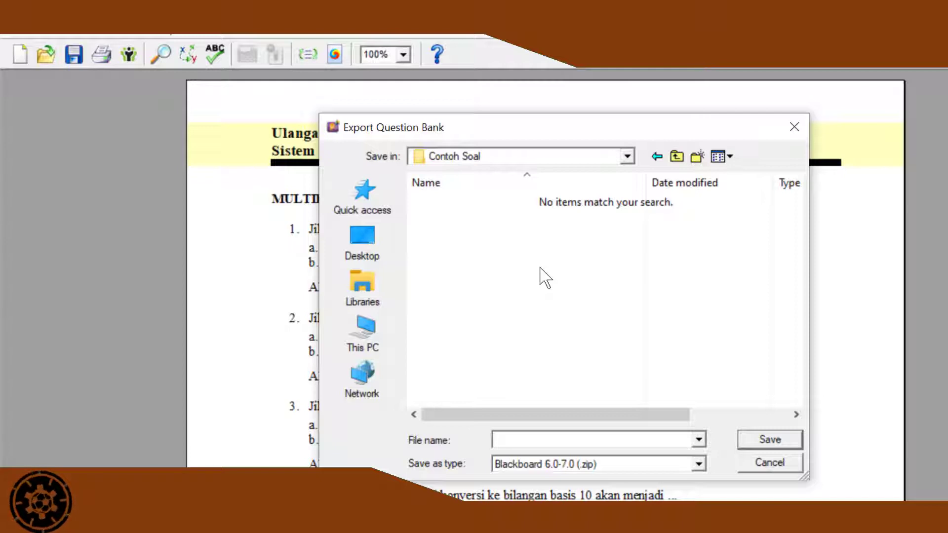
{"action": "left_click", "coordinate": [538, 438]}
{"action": "type", "text": "Soal Ulangan Har"}
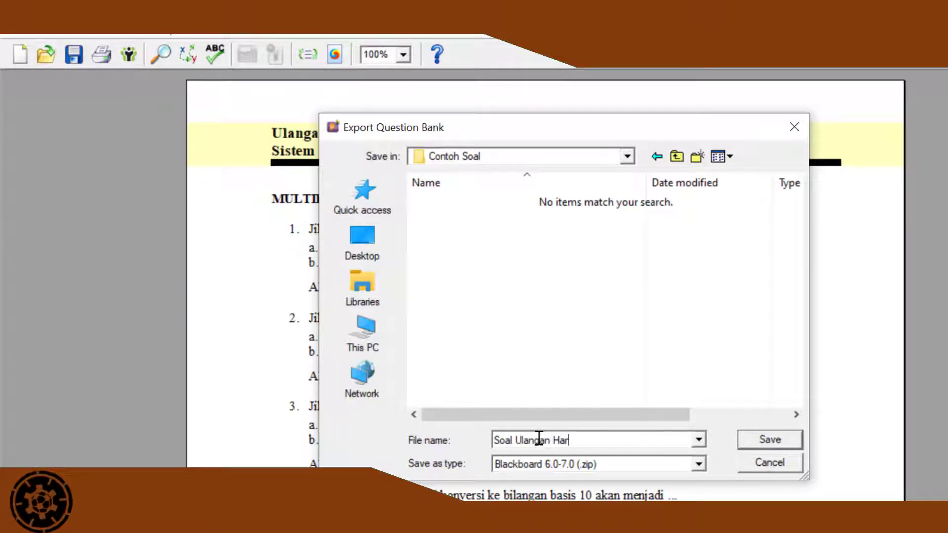
{"action": "type", "text": "ian 1"}
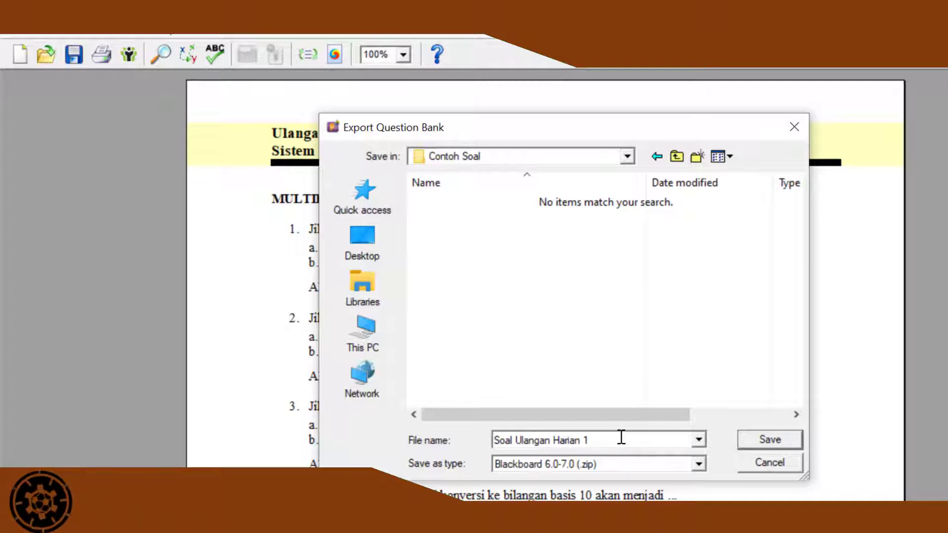
{"action": "left_click_drag", "start_coordinate": [603, 440], "coordinate": [487, 462]}
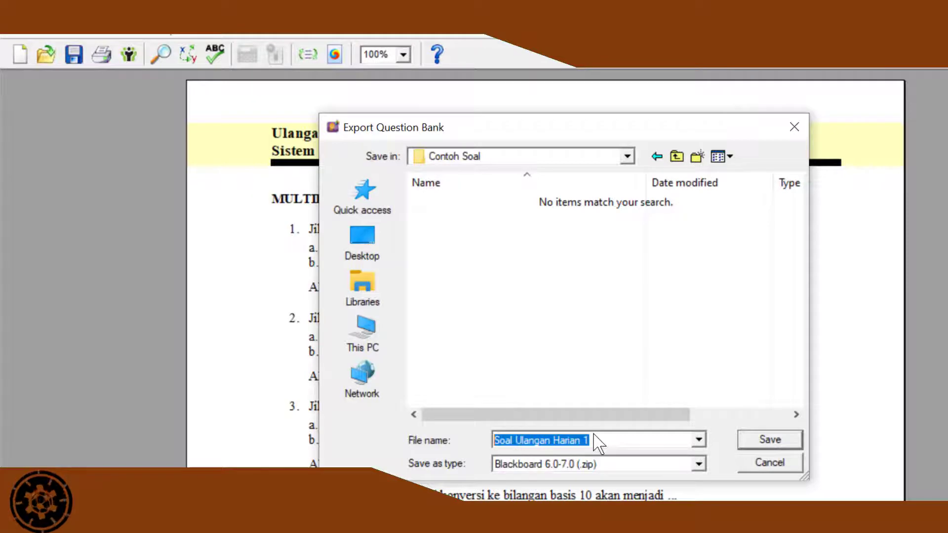
{"action": "left_click_drag", "start_coordinate": [606, 439], "coordinate": [465, 450]}
{"action": "key", "text": "ctrl+c"}
{"action": "left_click", "coordinate": [778, 443]}
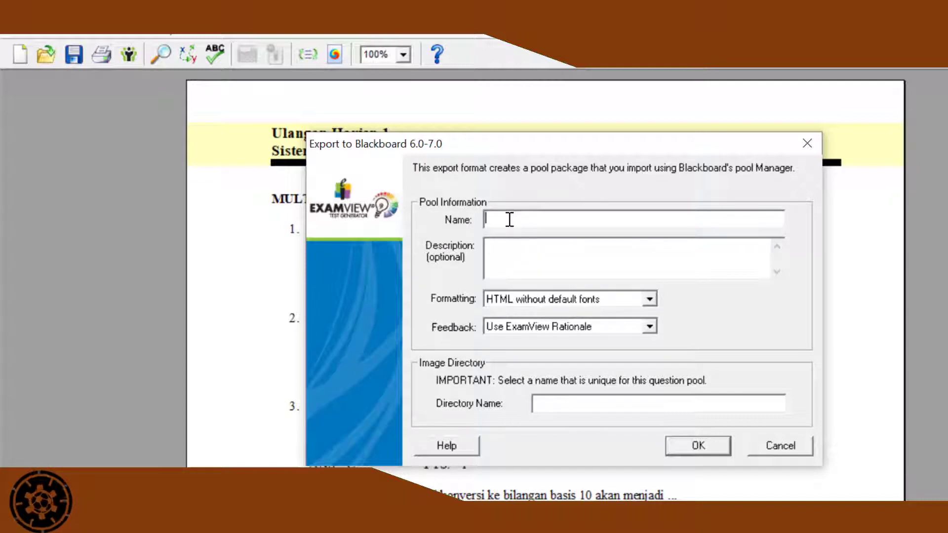
Enter "Soal Ulangan Harian 1" as both the pool name and the image directory name, and complete the Blackboard export
{"action": "key", "text": "ctrl+v"}
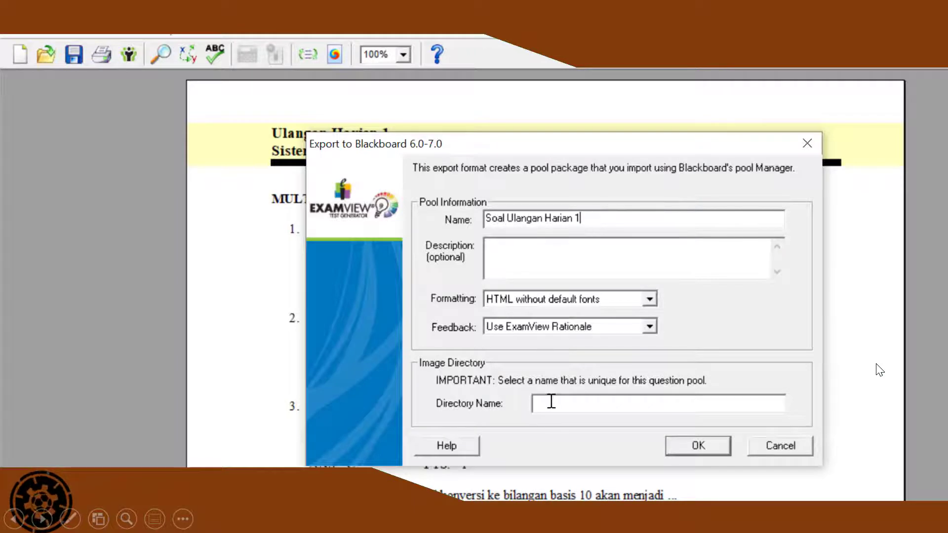
{"action": "left_click", "coordinate": [551, 401]}
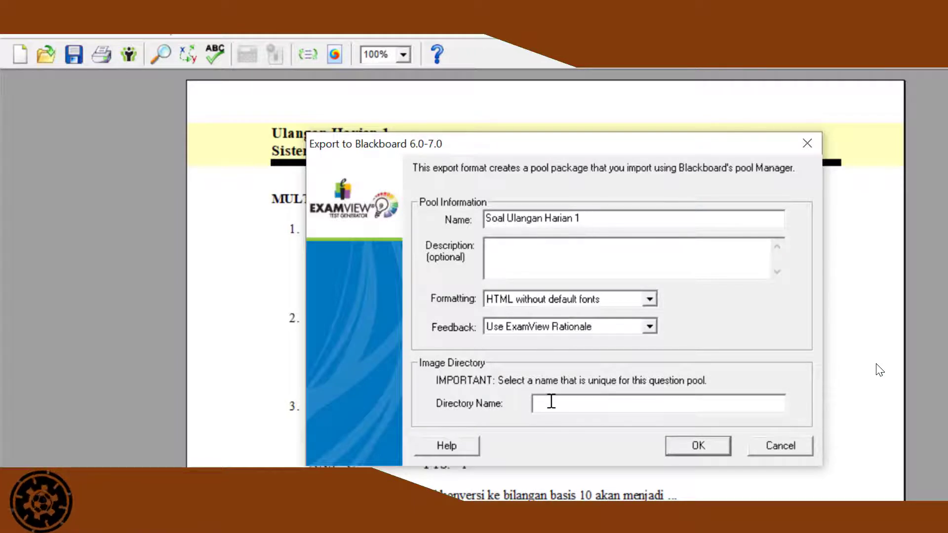
{"action": "key", "text": "ctrl+v"}
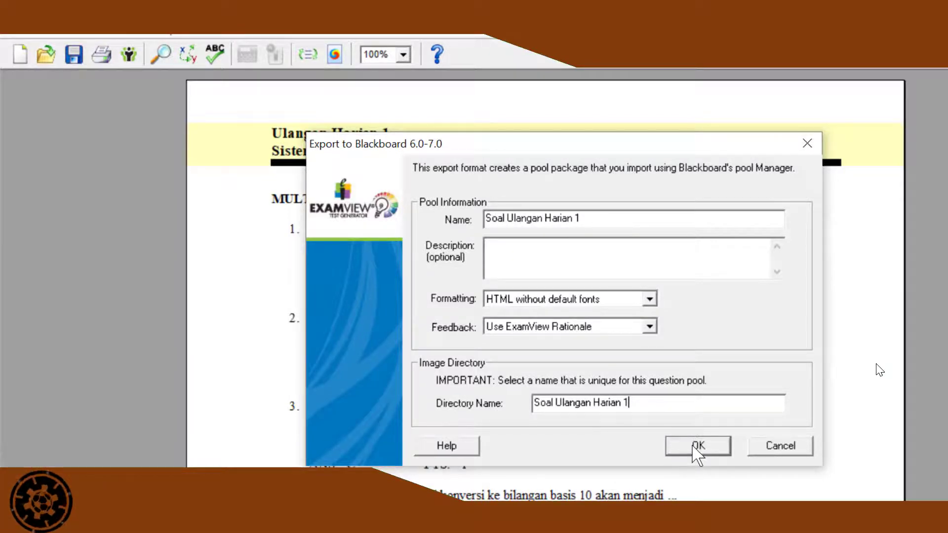
{"action": "left_click", "coordinate": [697, 446]}
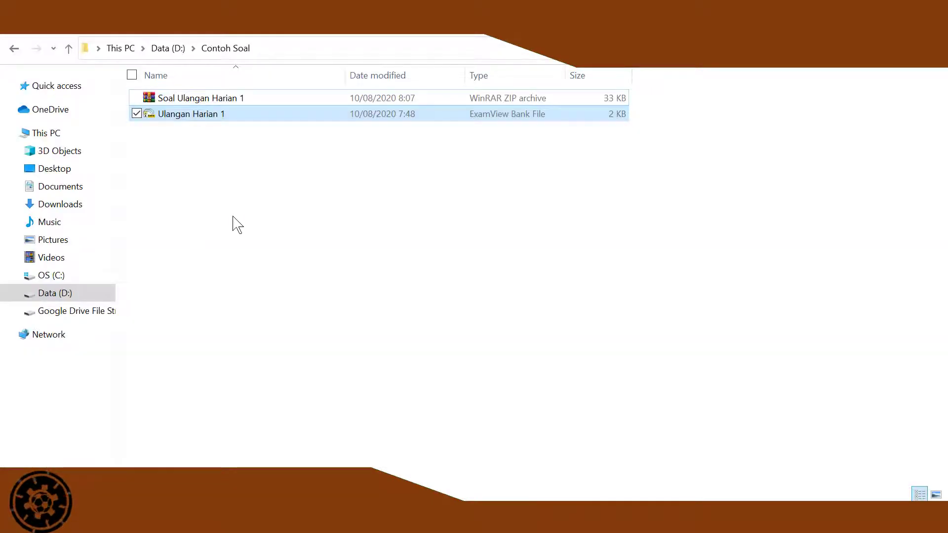
{"action": "left_click", "coordinate": [237, 195]}
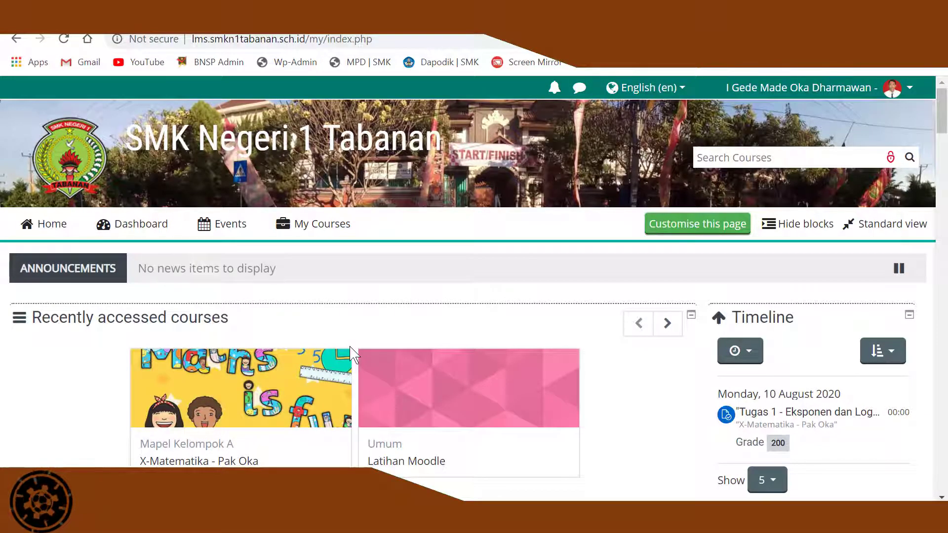
On the school's Moodle site in the browser, open the Latihan Moodle course and its question bank
{"action": "left_click", "coordinate": [335, 224]}
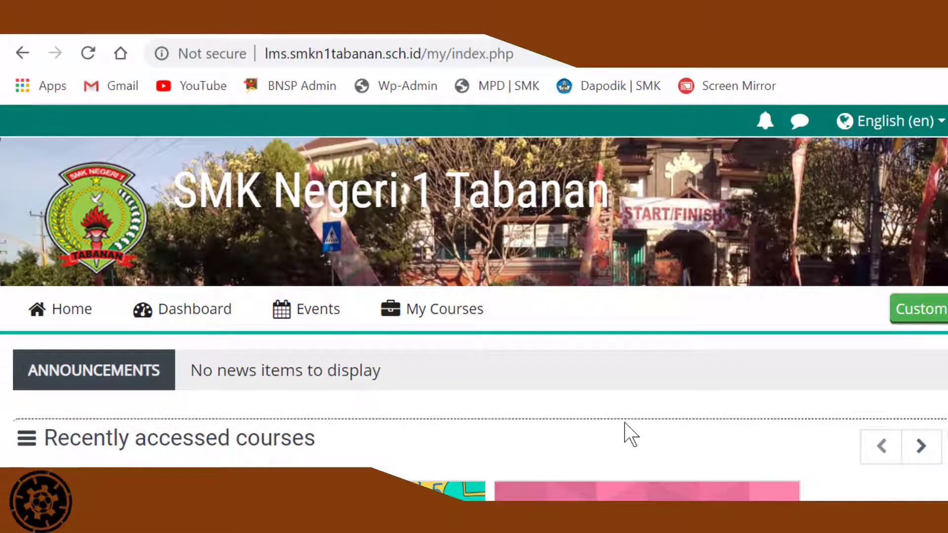
{"action": "left_click", "coordinate": [468, 316]}
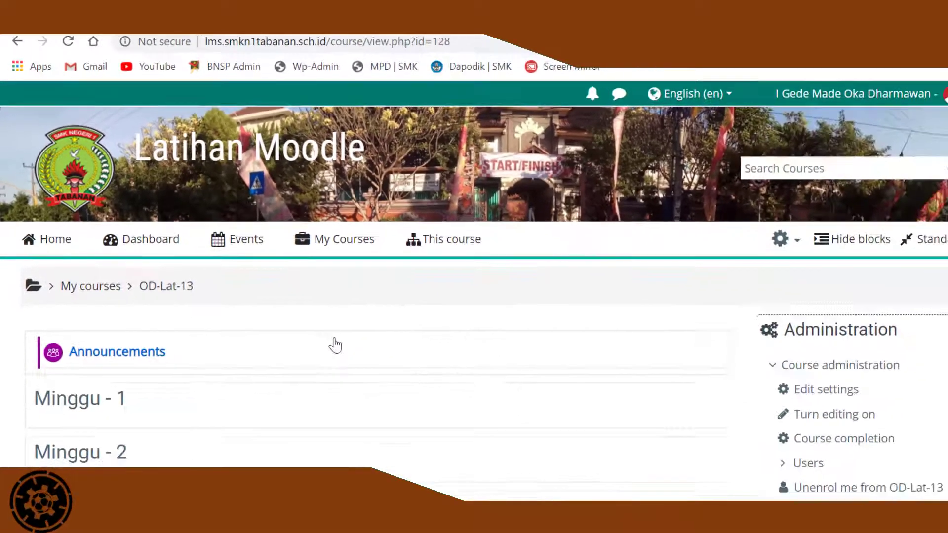
{"action": "scroll", "coordinate": [335, 346], "scroll_direction": "down", "scroll_amount": 5}
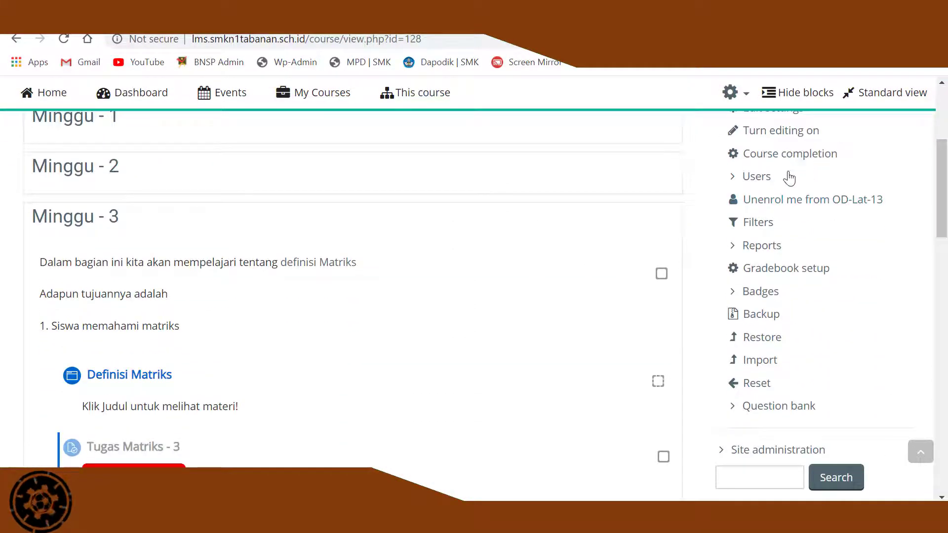
{"action": "scroll", "coordinate": [716, 208], "scroll_direction": "up", "scroll_amount": 5}
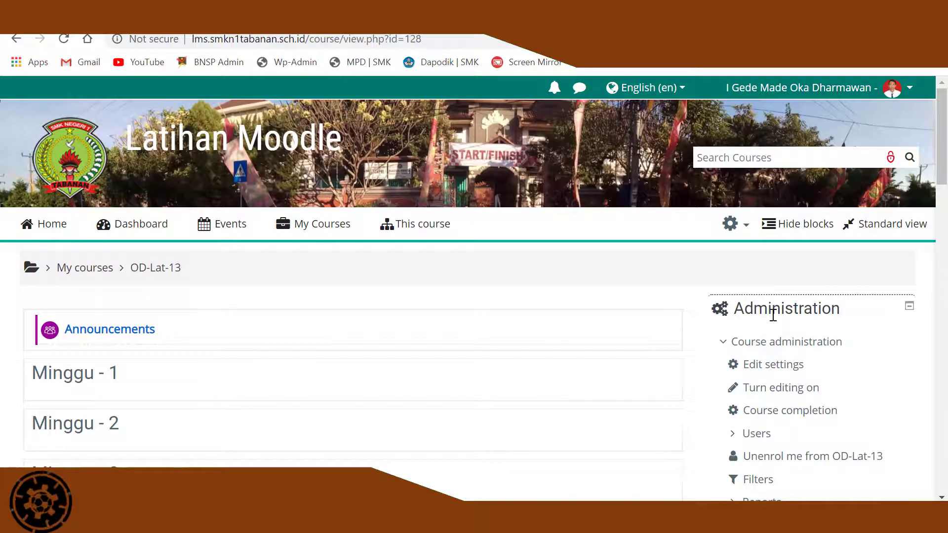
{"action": "scroll", "coordinate": [784, 342], "scroll_direction": "down", "scroll_amount": 6}
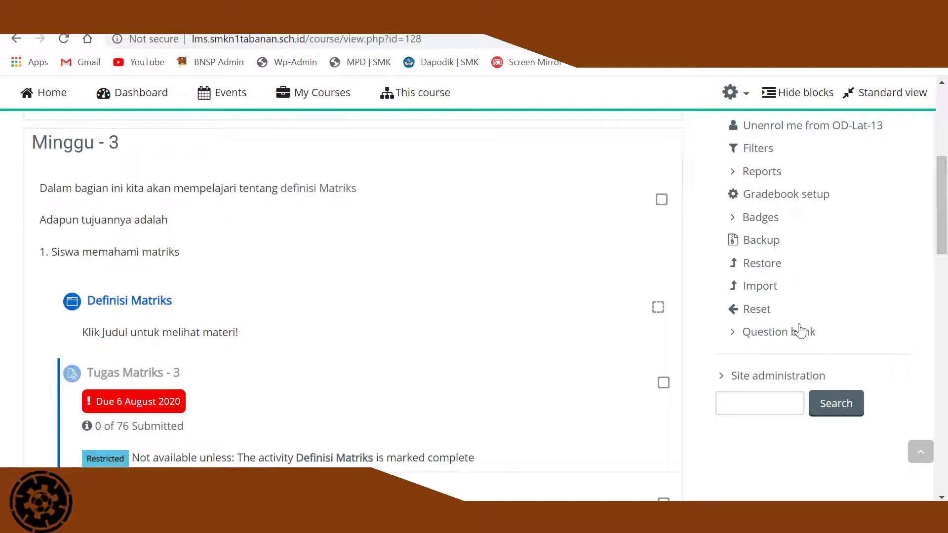
{"action": "scroll", "coordinate": [800, 331], "scroll_direction": "up", "scroll_amount": 5}
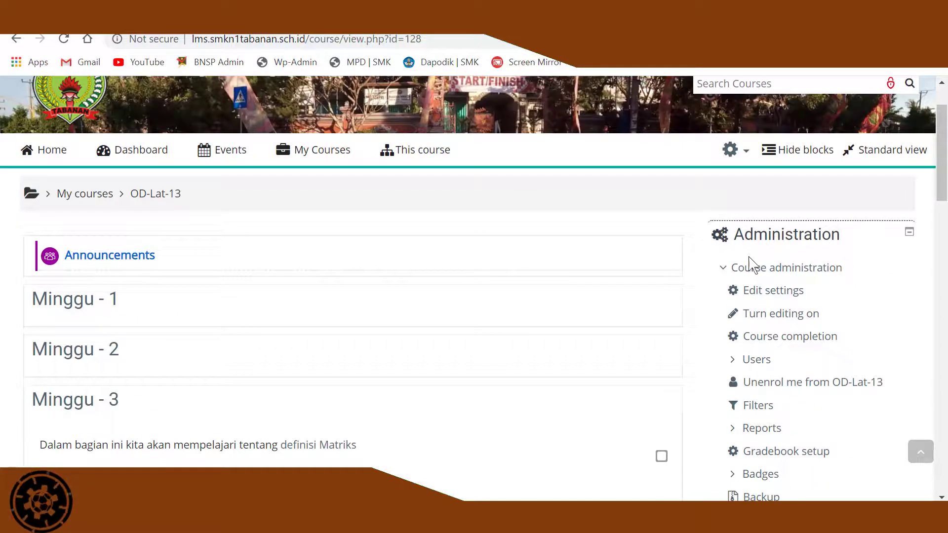
{"action": "scroll", "coordinate": [782, 264], "scroll_direction": "down", "scroll_amount": 5}
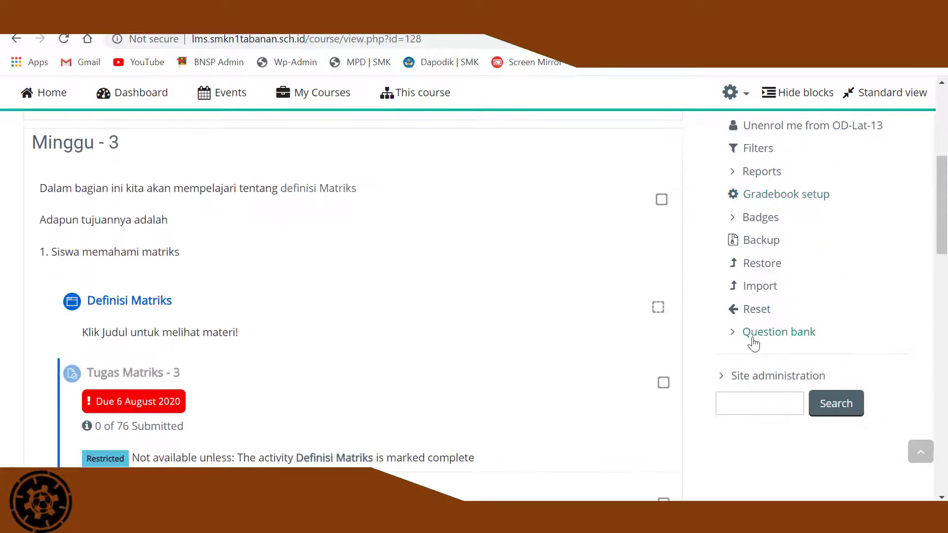
{"action": "left_click", "coordinate": [793, 336]}
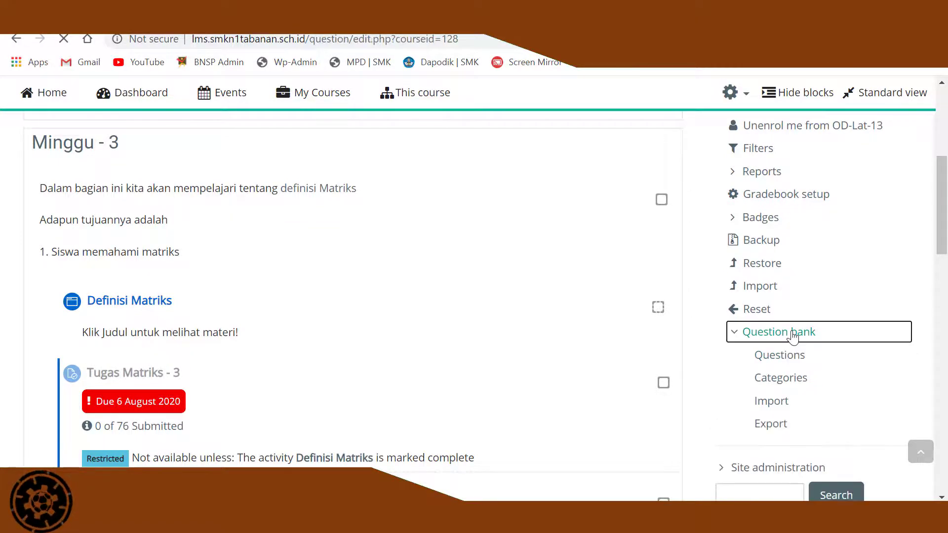
Open the question bank's import page and choose Blackboard as the file format
{"action": "scroll", "coordinate": [425, 297], "scroll_direction": "down", "scroll_amount": 1}
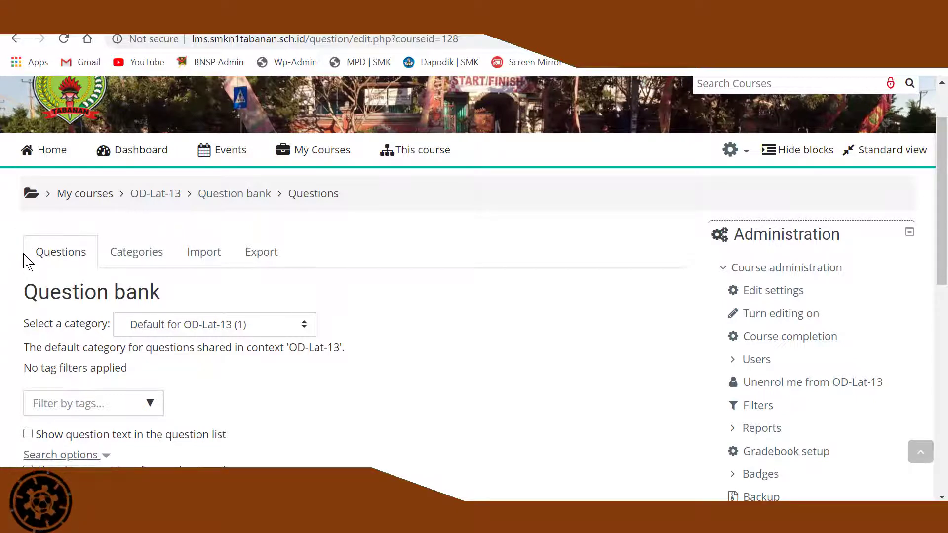
{"action": "left_click", "coordinate": [212, 260]}
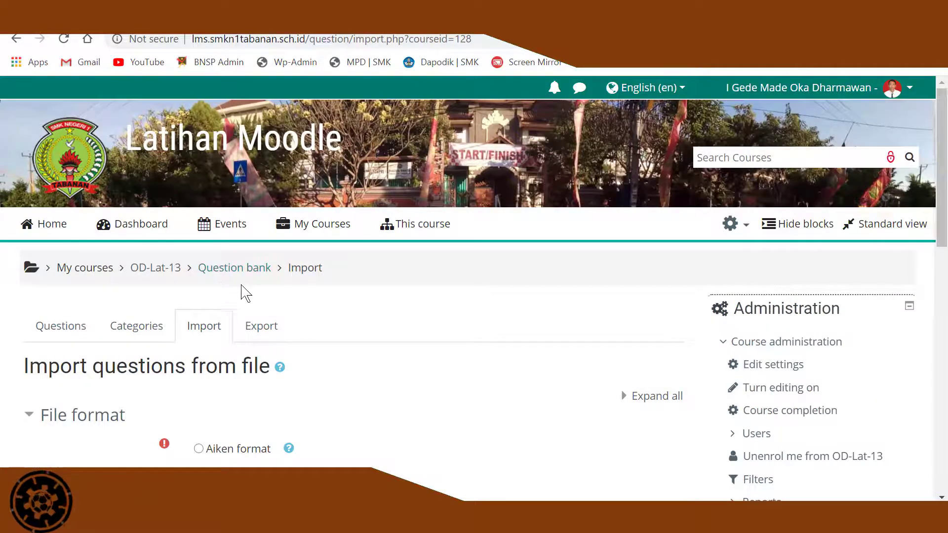
{"action": "scroll", "coordinate": [243, 294], "scroll_direction": "down", "scroll_amount": 4}
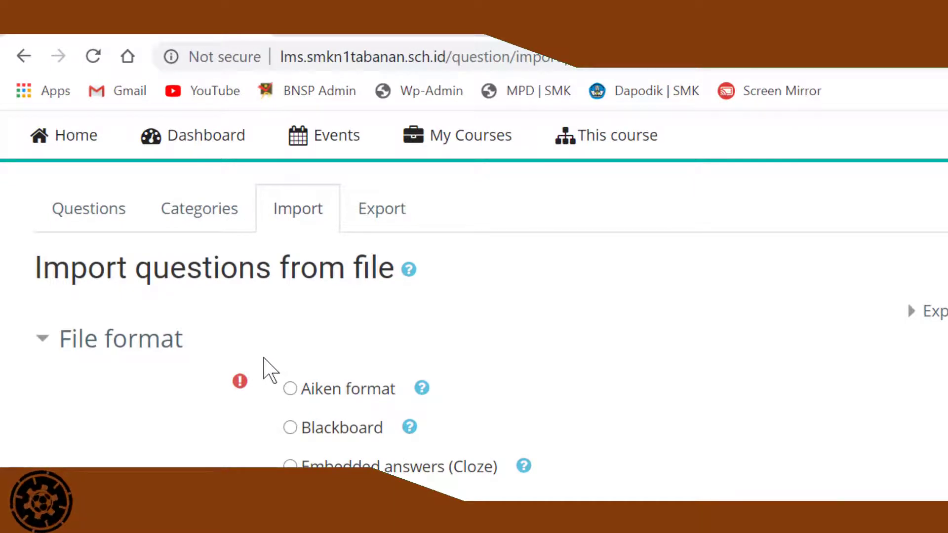
{"action": "left_click", "coordinate": [295, 427]}
{"action": "scroll", "coordinate": [348, 410], "scroll_direction": "down", "scroll_amount": 5}
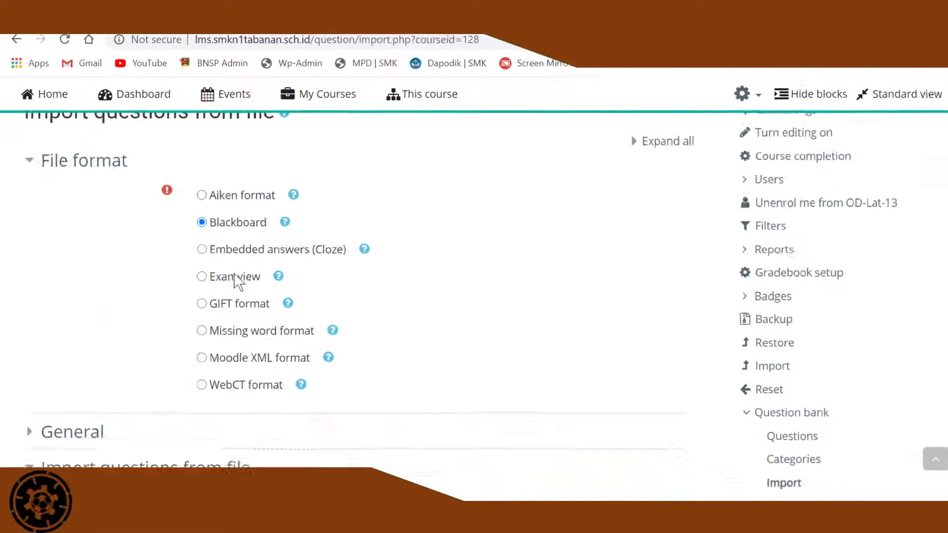
{"action": "scroll", "coordinate": [240, 283], "scroll_direction": "down", "scroll_amount": 2}
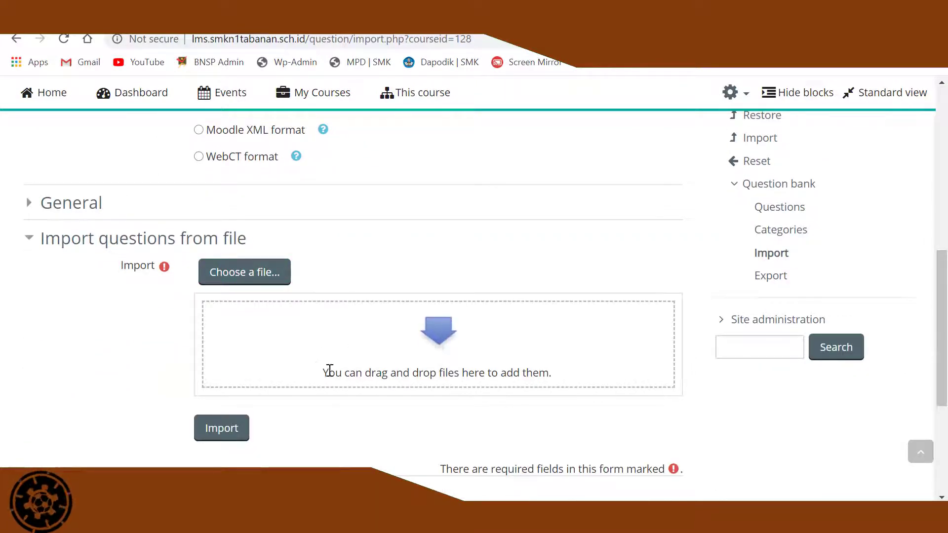
Add the "Soal Ulangan Harian 1" ZIP archive from the Contoh Soal folder to the import form's file area and import its questions
{"action": "left_click", "coordinate": [248, 277]}
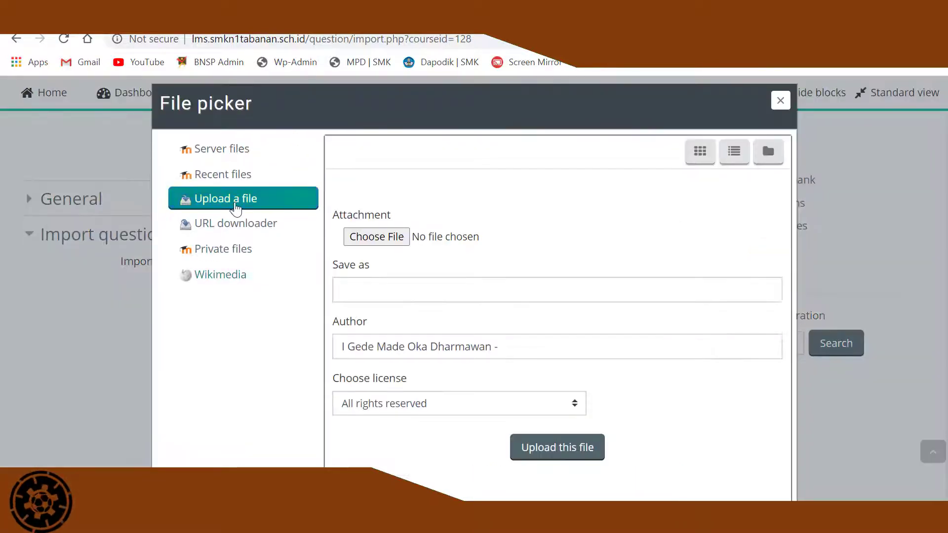
{"action": "left_click", "coordinate": [780, 101]}
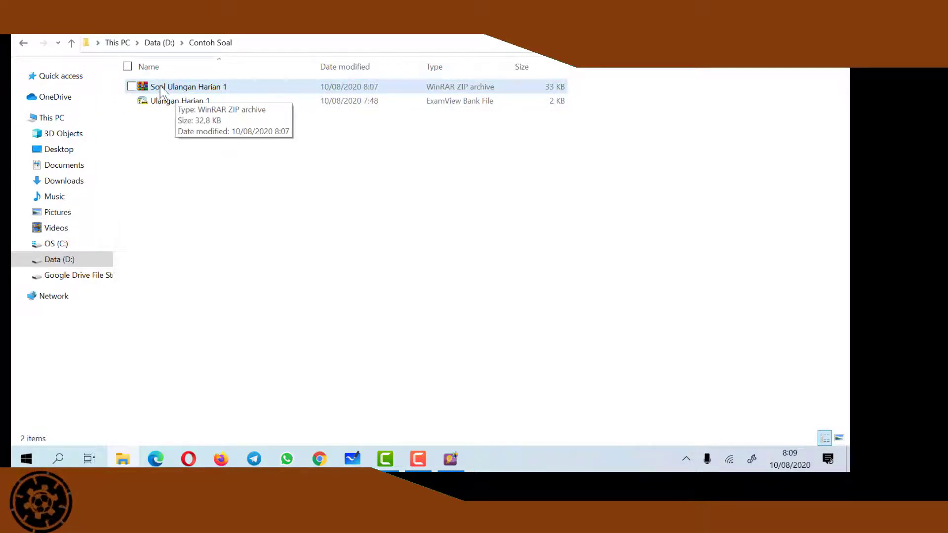
{"action": "left_click_drag", "start_coordinate": [160, 85], "coordinate": [326, 450]}
{"action": "left_click_drag", "start_coordinate": [327, 402], "coordinate": [339, 318]}
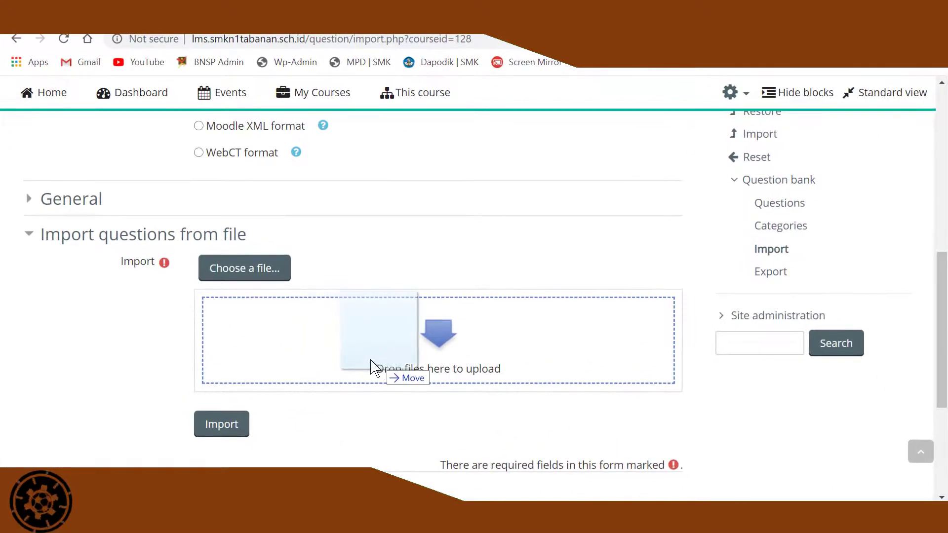
{"action": "left_click_drag", "start_coordinate": [370, 361], "coordinate": [368, 423]}
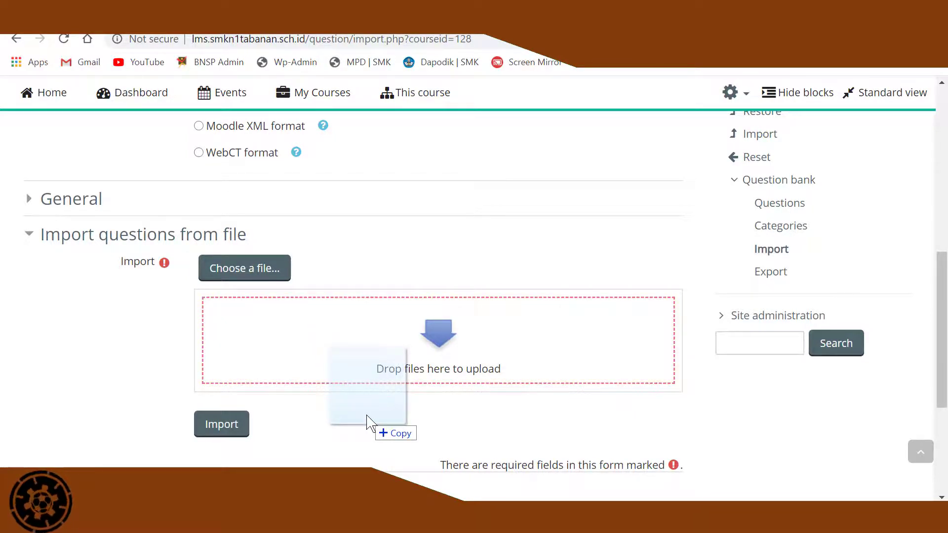
{"action": "left_click_drag", "start_coordinate": [367, 423], "coordinate": [342, 365]}
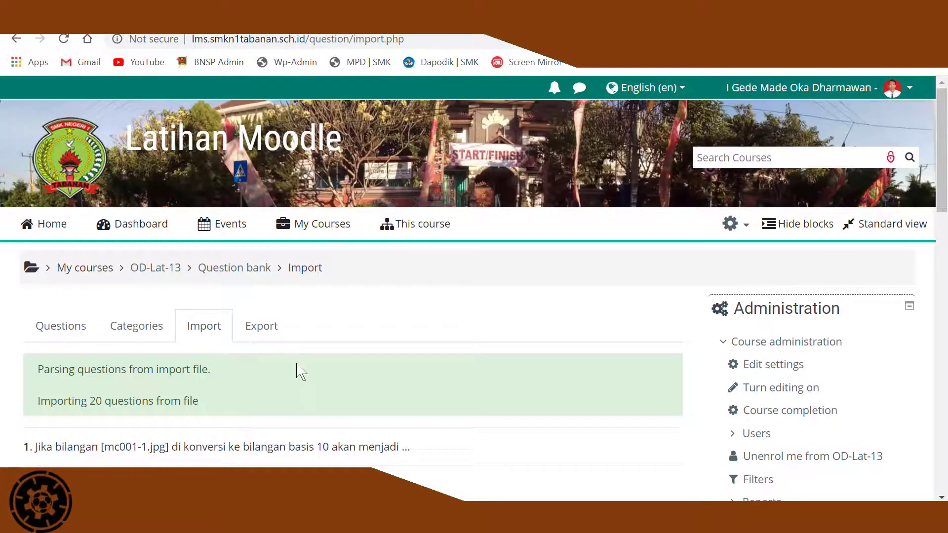
Review the list of imported questions through to its end and continue to the question bank
{"action": "scroll", "coordinate": [300, 371], "scroll_direction": "down", "scroll_amount": 10}
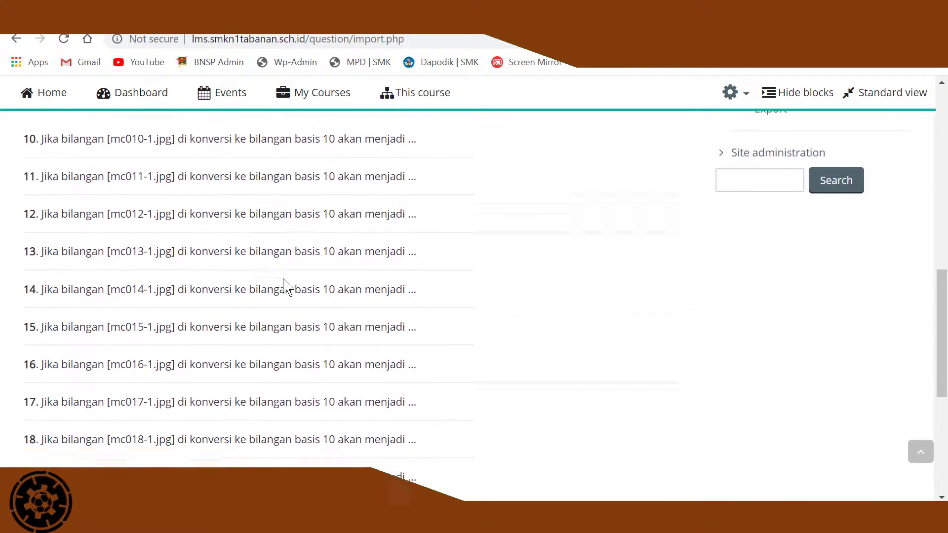
{"action": "scroll", "coordinate": [287, 288], "scroll_direction": "down", "scroll_amount": 3}
{"action": "scroll", "coordinate": [104, 216], "scroll_direction": "up", "scroll_amount": 15}
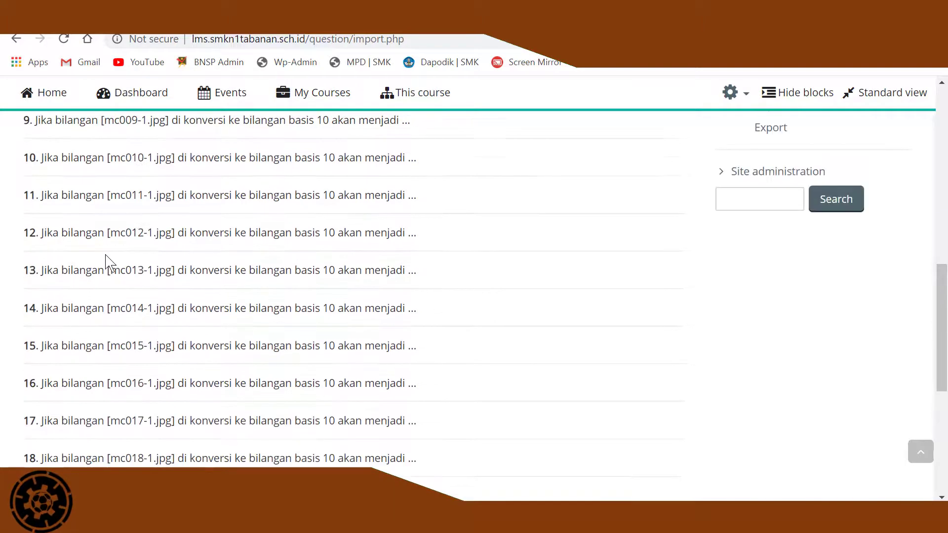
{"action": "scroll", "coordinate": [122, 258], "scroll_direction": "down", "scroll_amount": 15}
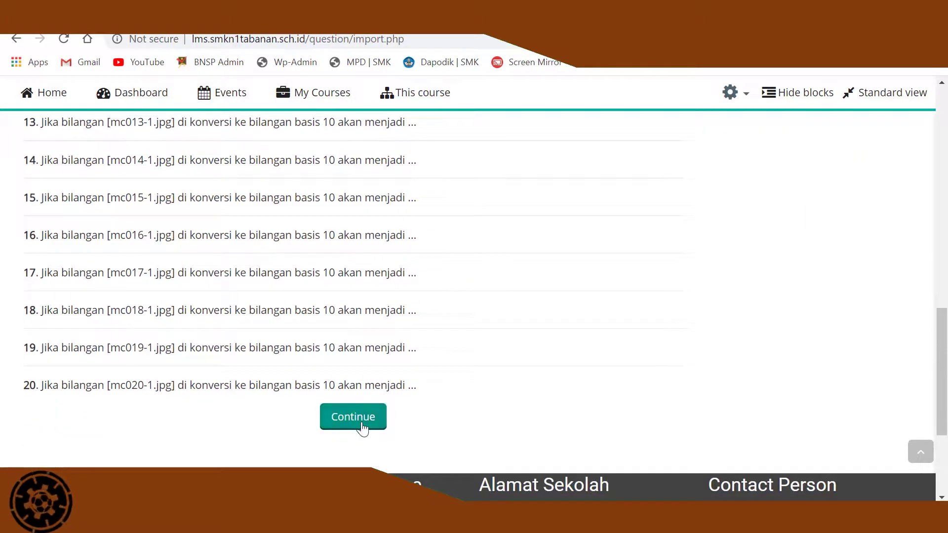
{"action": "left_click", "coordinate": [365, 423]}
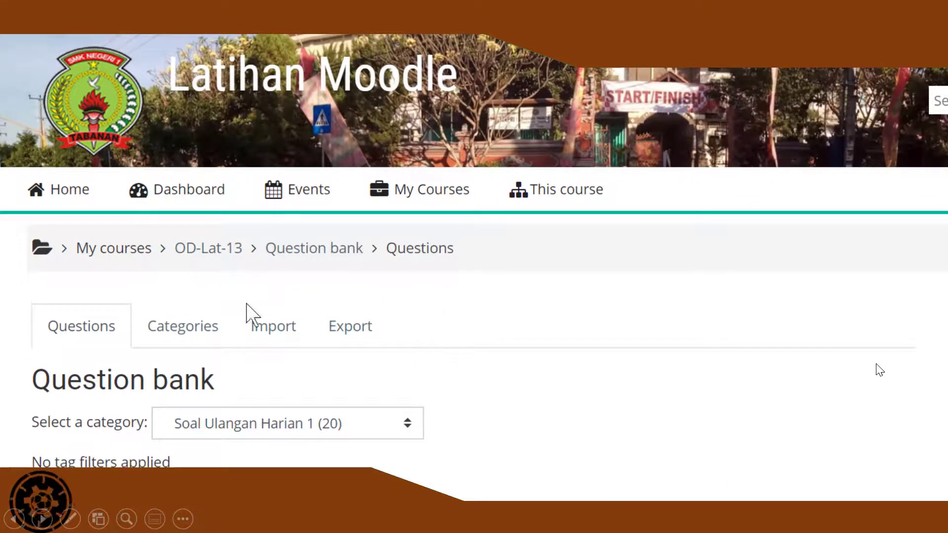
Open the question categories of the Latihan Moodle course and check the list for the Soal Ulangan Harian 1 category
{"action": "left_click", "coordinate": [173, 339]}
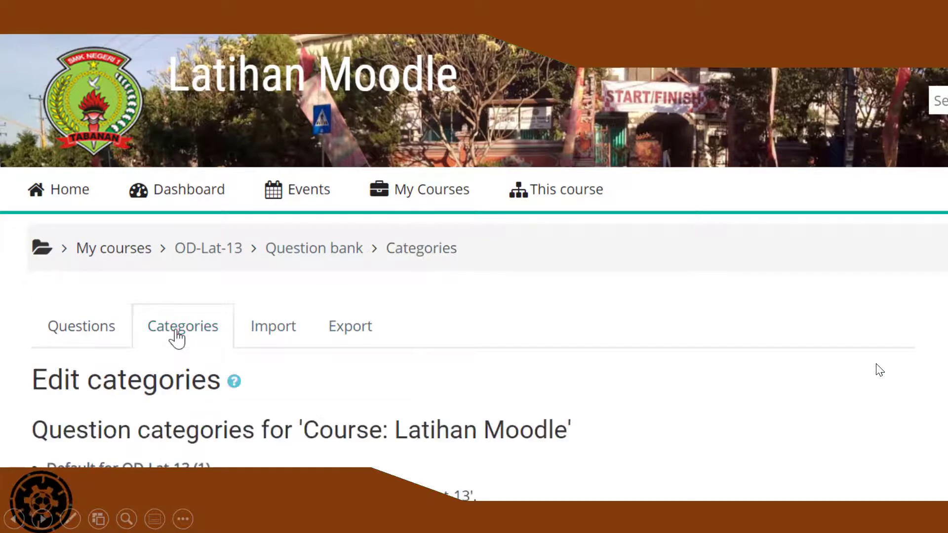
{"action": "scroll", "coordinate": [177, 334], "scroll_direction": "down", "scroll_amount": 5}
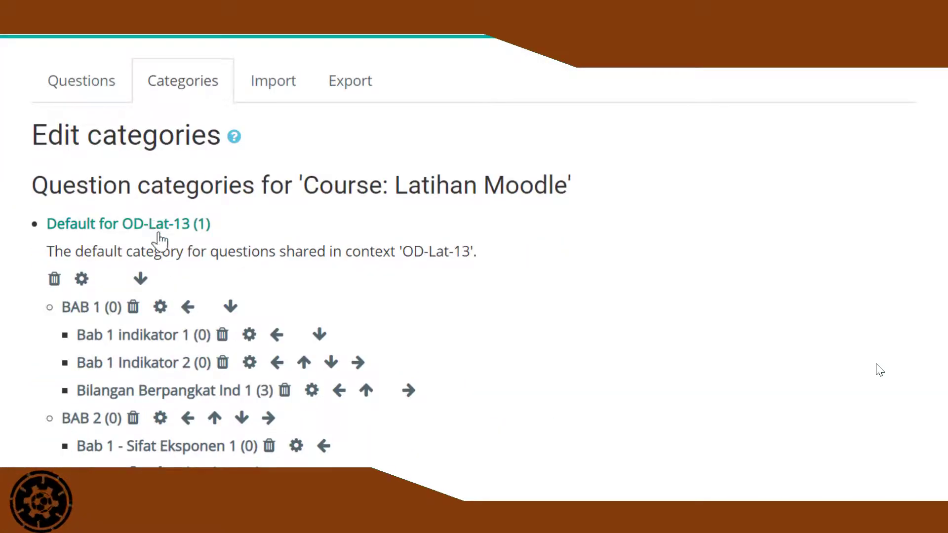
{"action": "scroll", "coordinate": [84, 316], "scroll_direction": "down", "scroll_amount": 1}
{"action": "scroll", "coordinate": [92, 326], "scroll_direction": "down", "scroll_amount": 1}
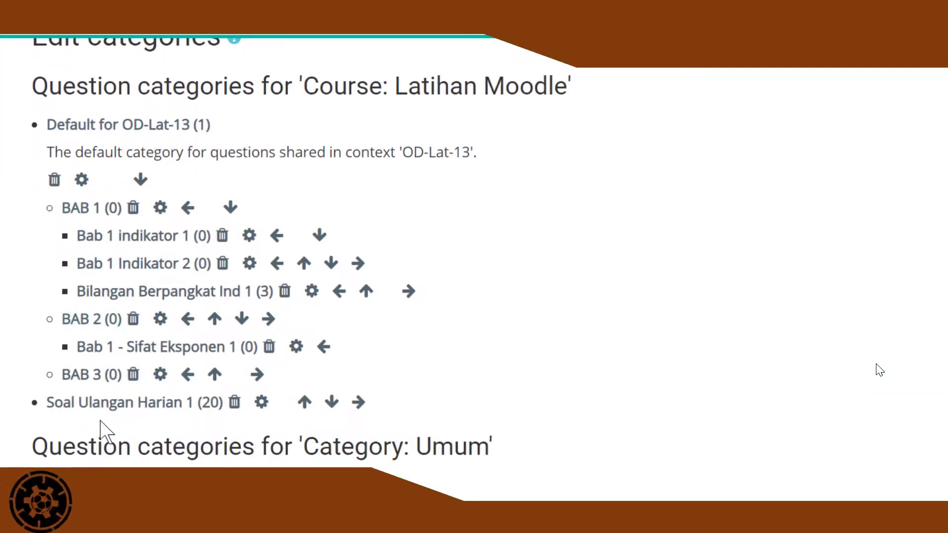